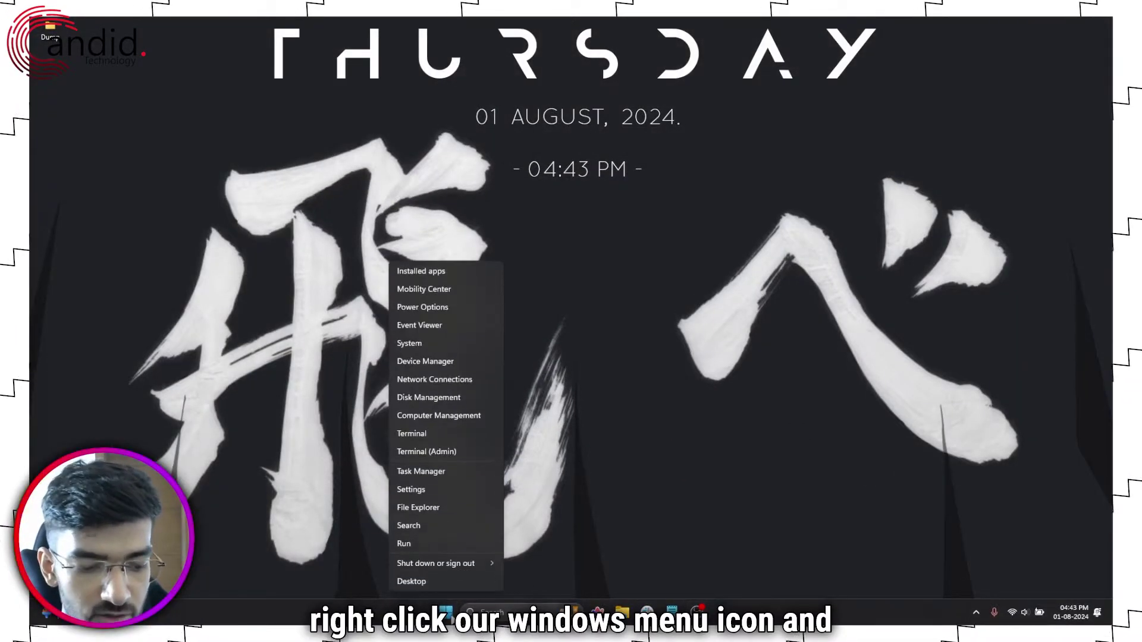
# Step: Open Task Manager and sort the process list alphabetically by name
pyautogui.click(537, 318)
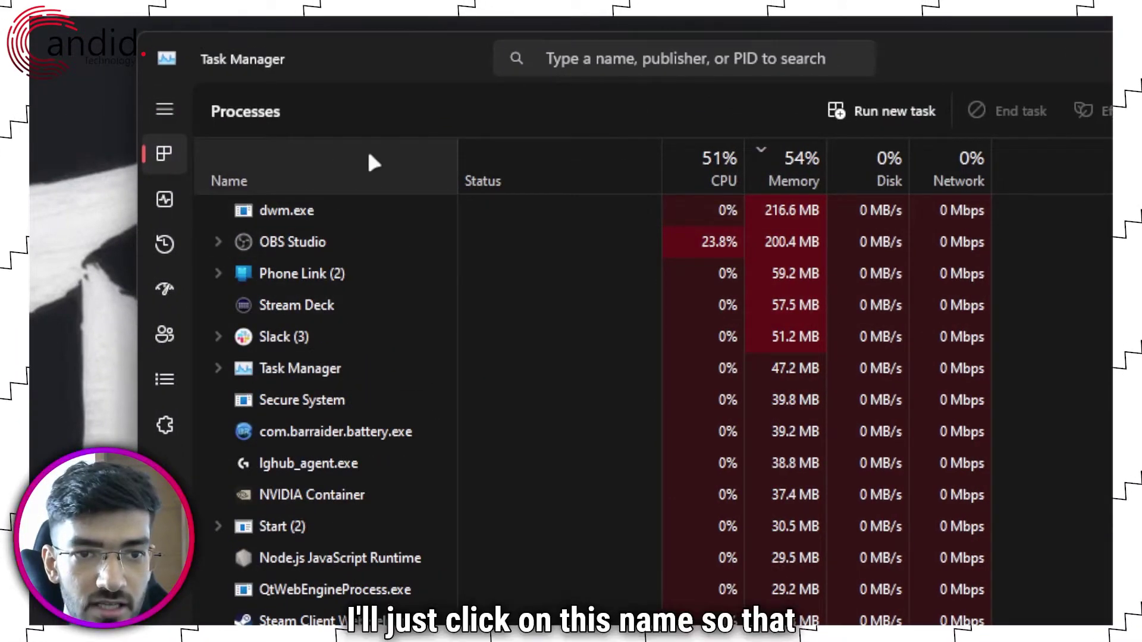
pyautogui.click(338, 173)
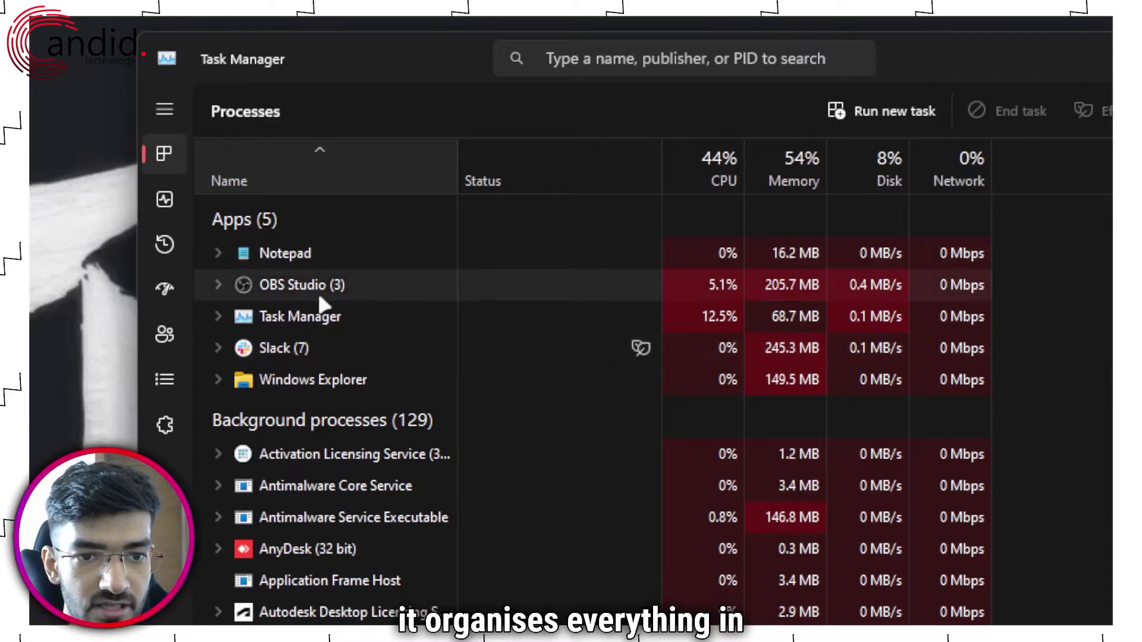
pyautogui.scroll(-10, 284, 465)
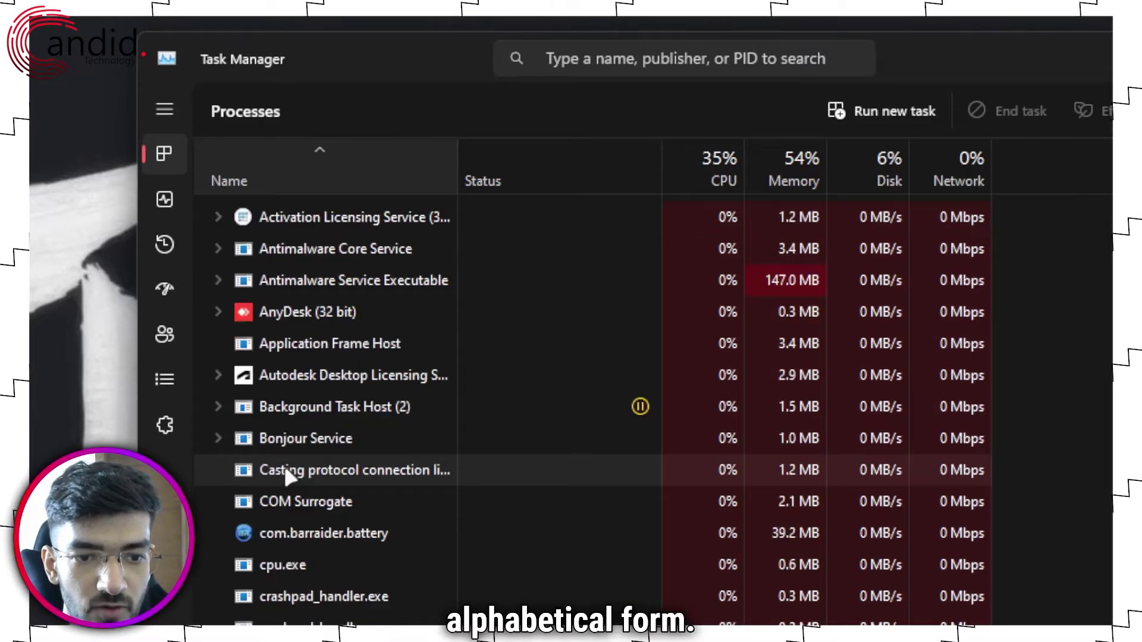
pyautogui.scroll(-9, 286, 479)
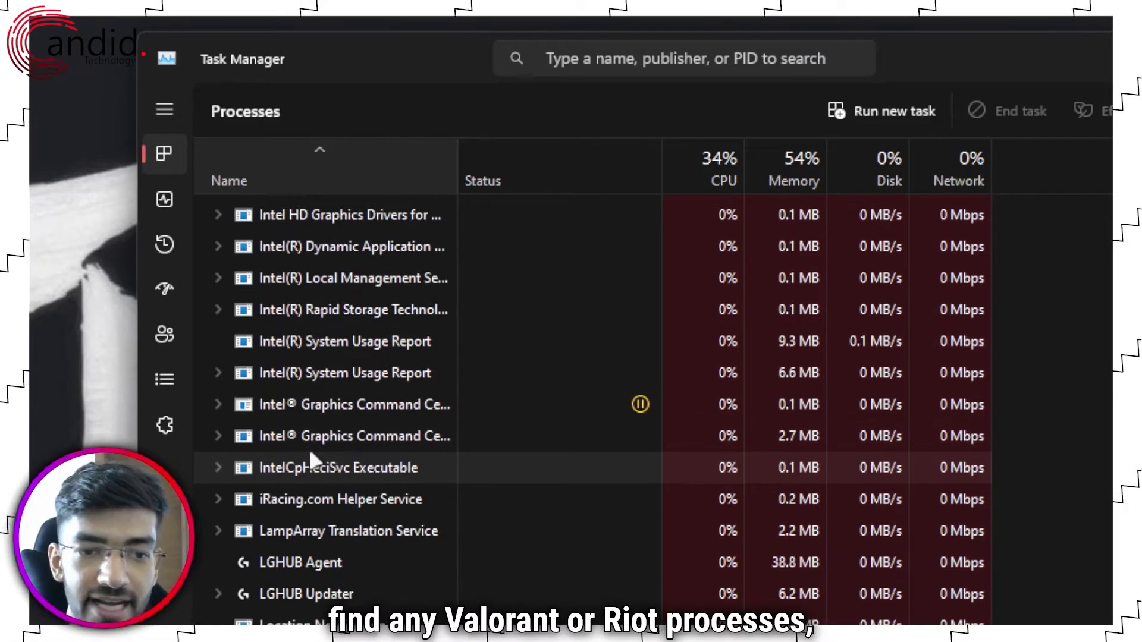
pyautogui.scroll(-10, 318, 443)
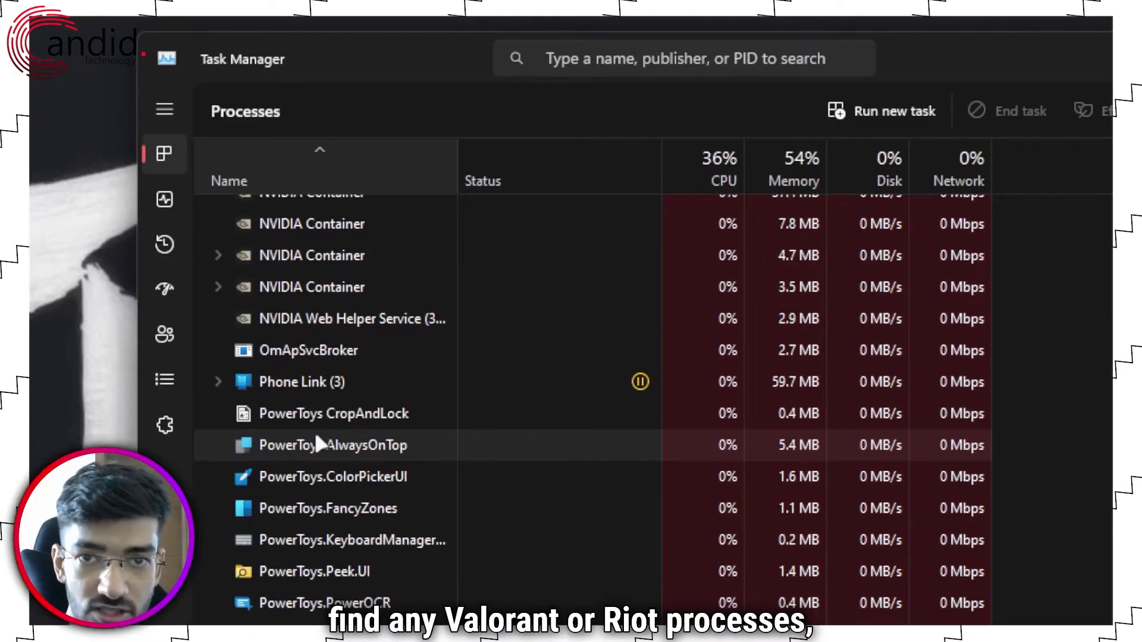
pyautogui.scroll(10, 315, 443)
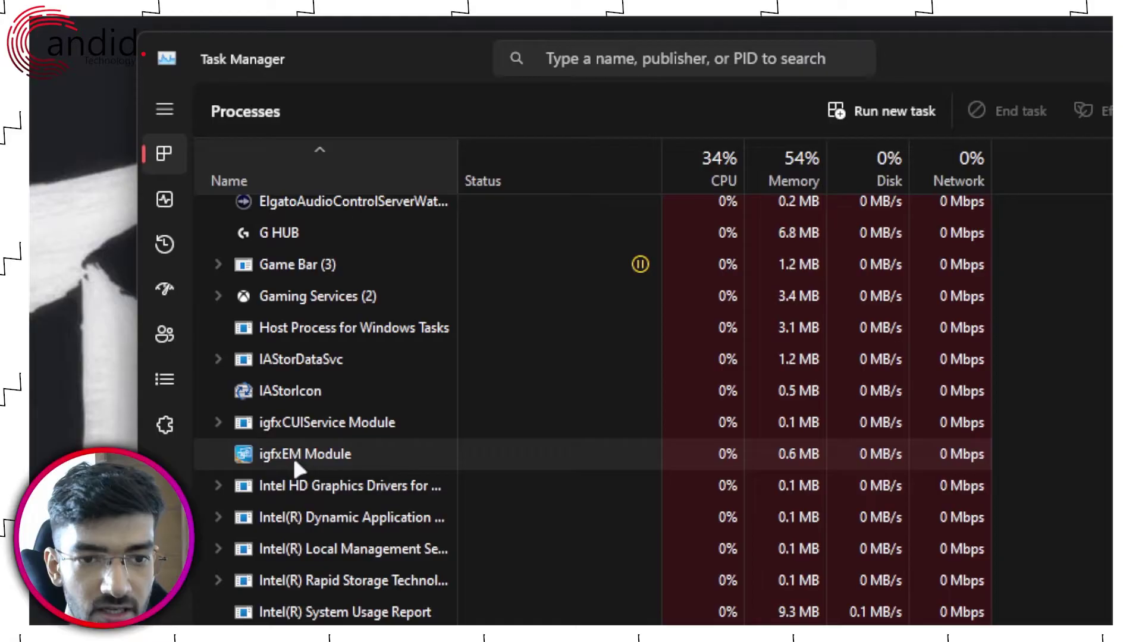
# Step: End the igfxEM Module task, then close Task Manager
pyautogui.click(266, 456)
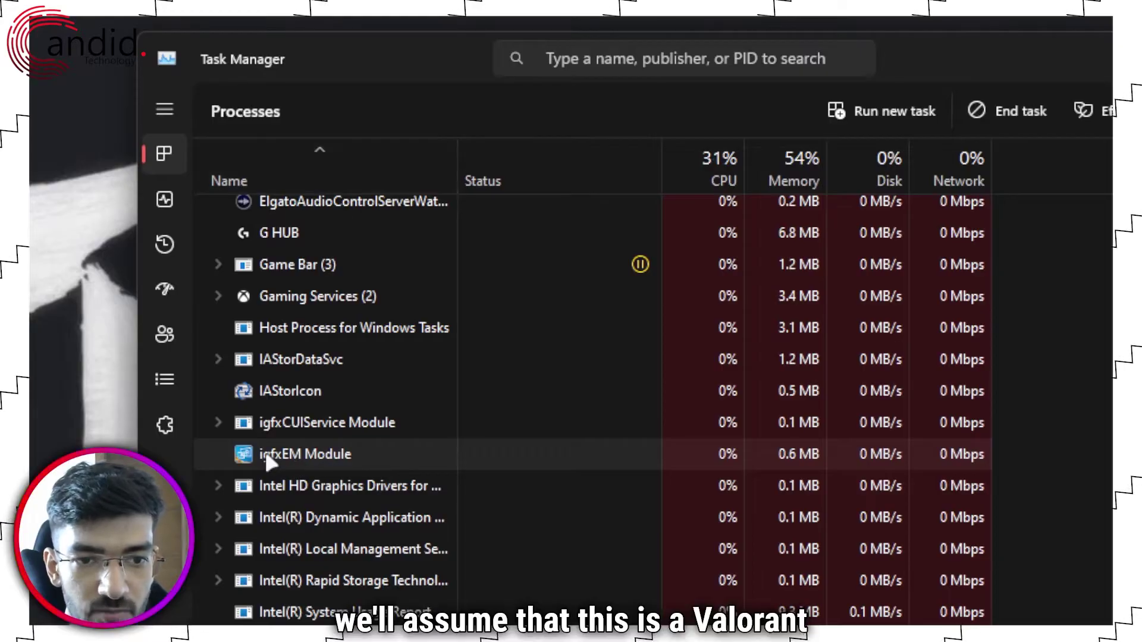
pyautogui.rightClick(315, 450)
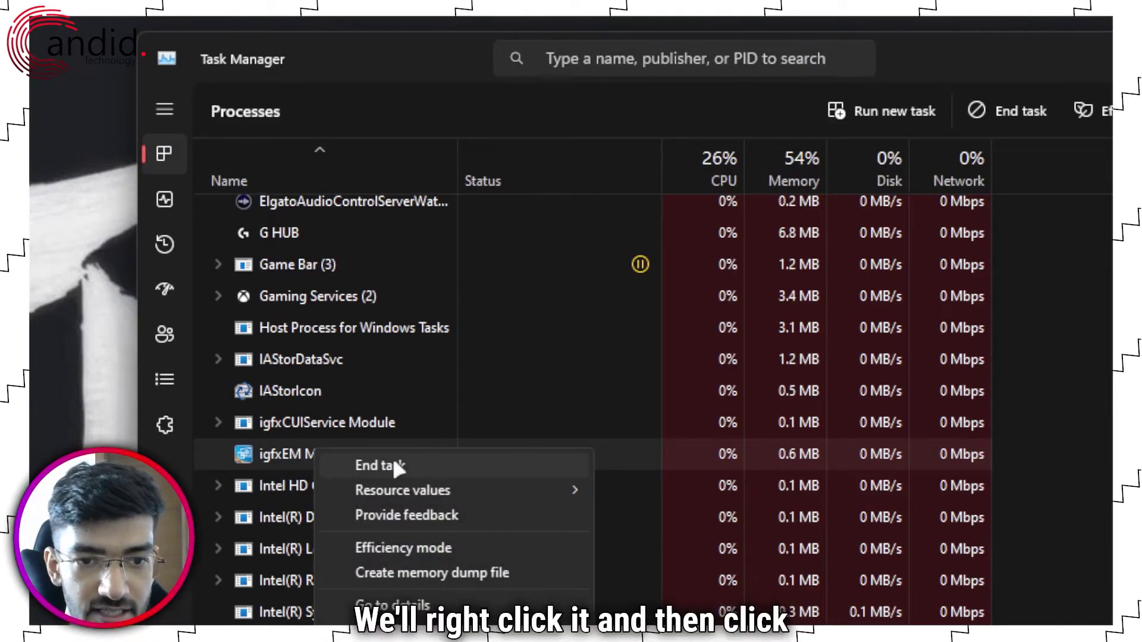
pyautogui.click(281, 453)
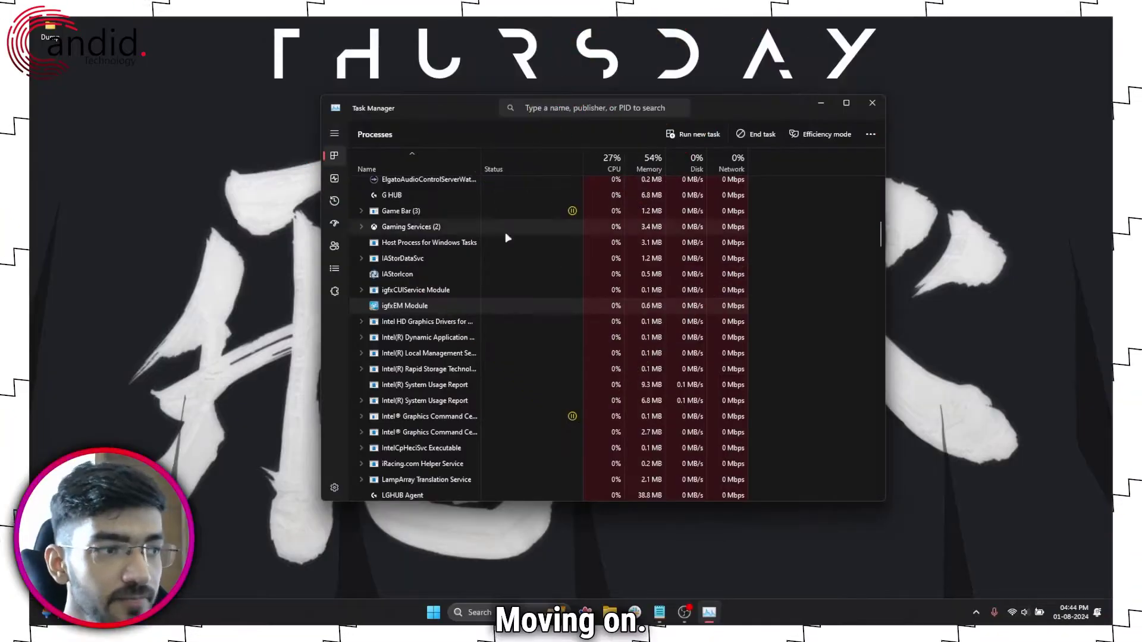
pyautogui.click(871, 105)
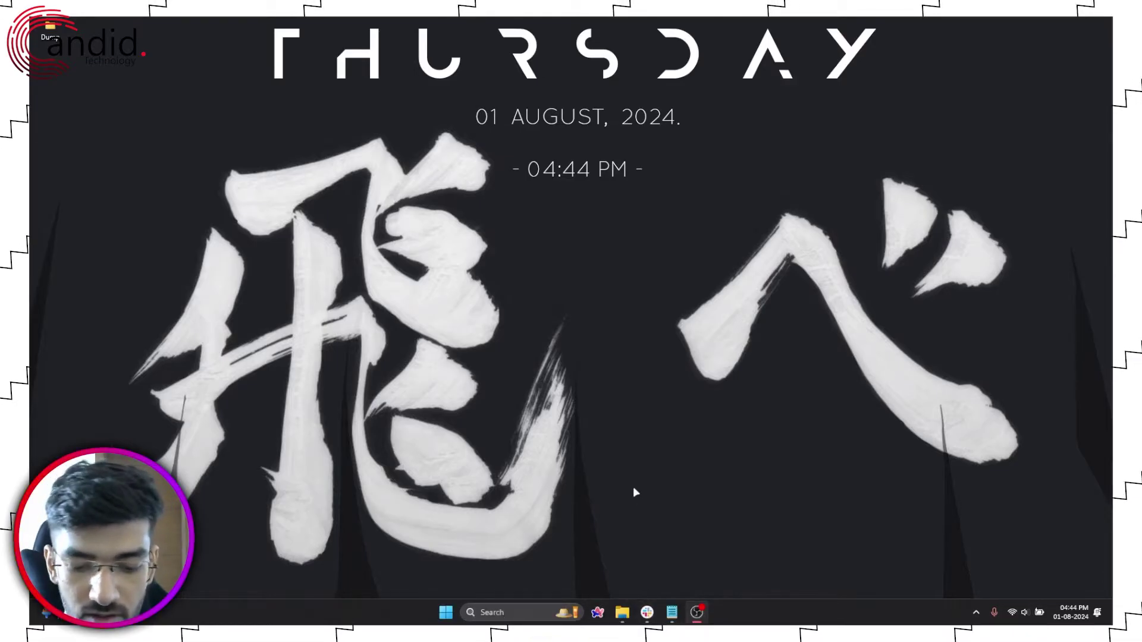
# Step: Launch Edge and load the pasted status.riotgames.com Valorant status page
pyautogui.press('super')
pyautogui.write('edge')
pyautogui.press('Return')
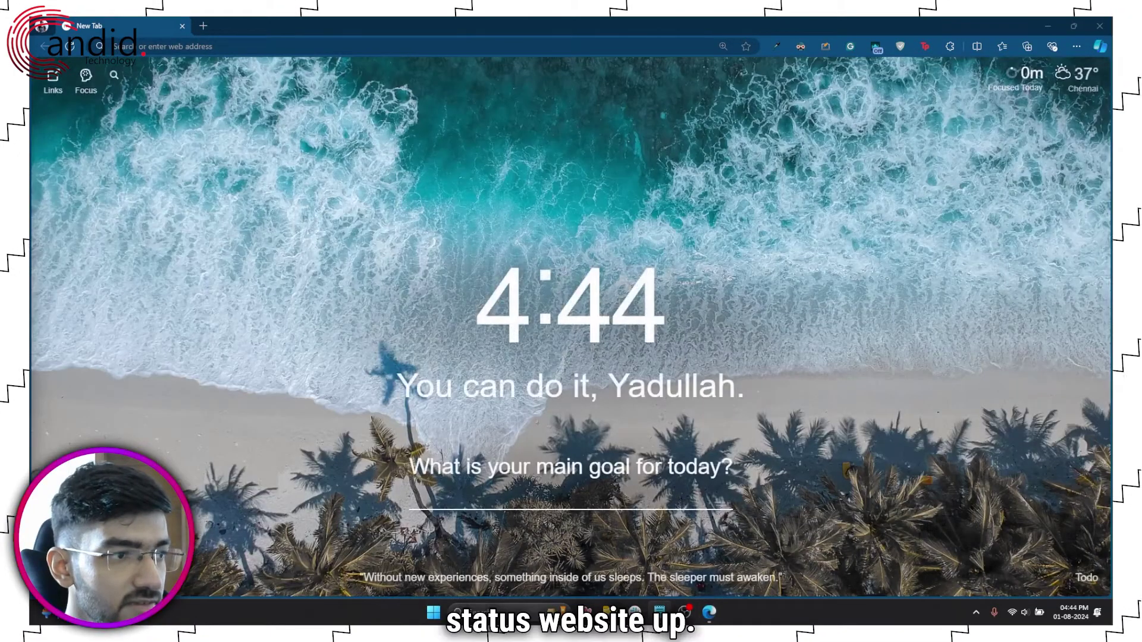
pyautogui.click(370, 47)
pyautogui.write('https://status.riotgames.com/valorant?region=ap&locale=en_US')
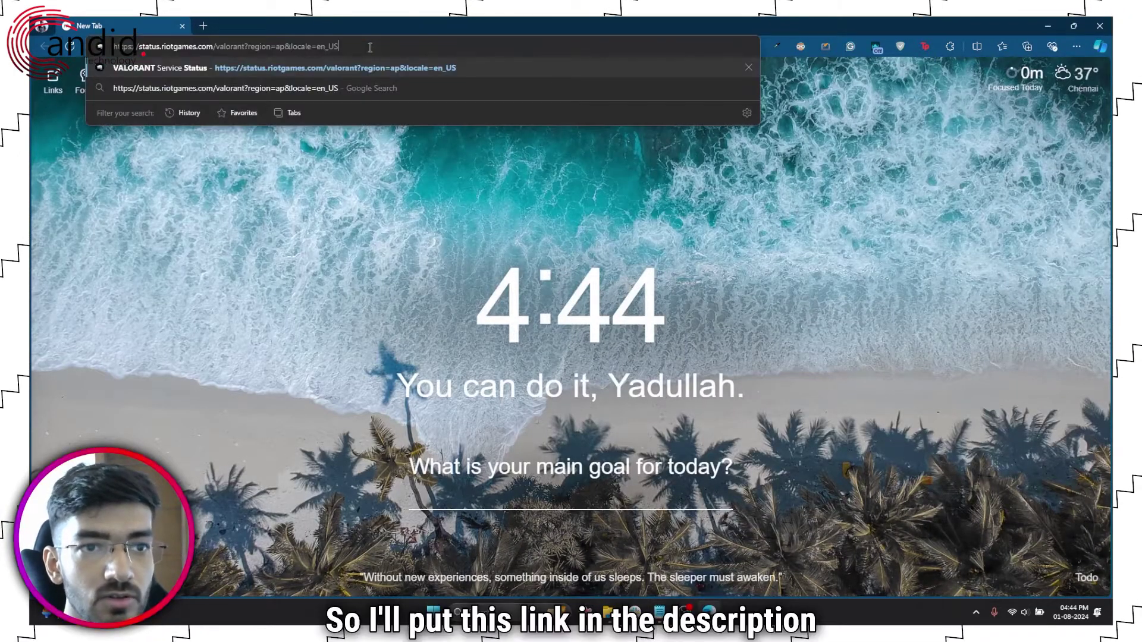
pyautogui.press('Return')
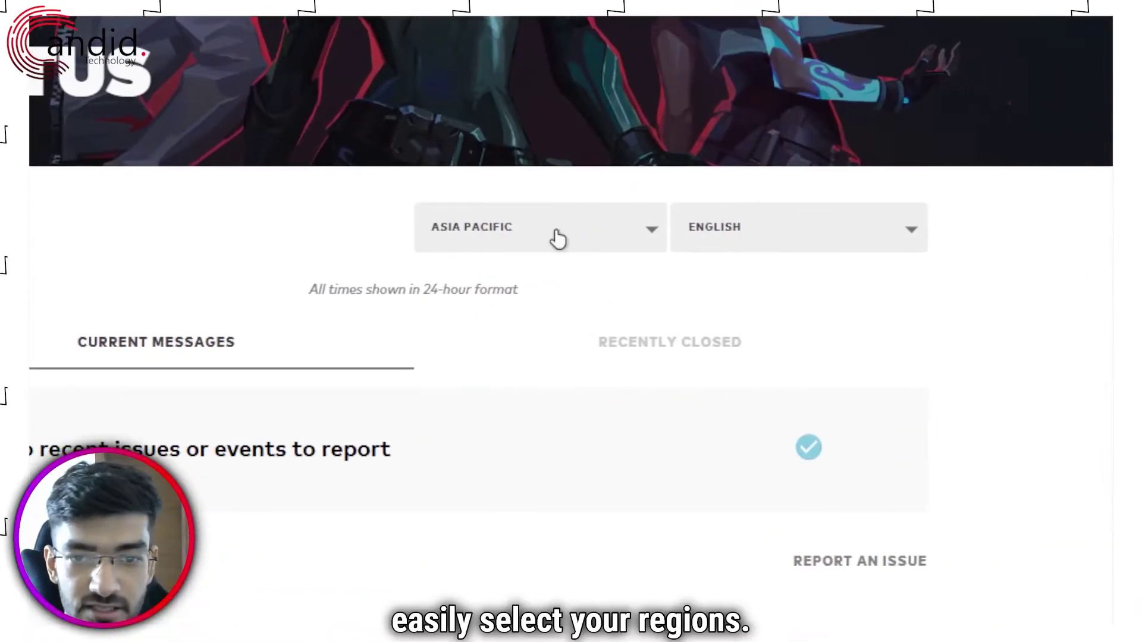
# Step: Select the Asia Pacific region and check Recently Closed and Current Messages for issues
pyautogui.click(557, 238)
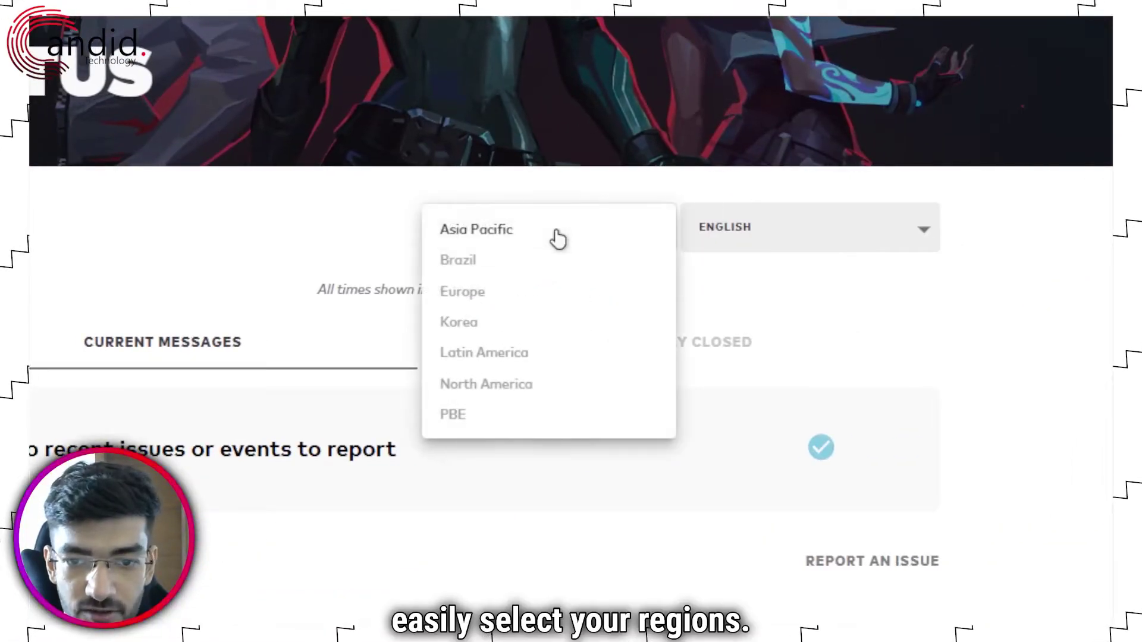
pyautogui.click(521, 236)
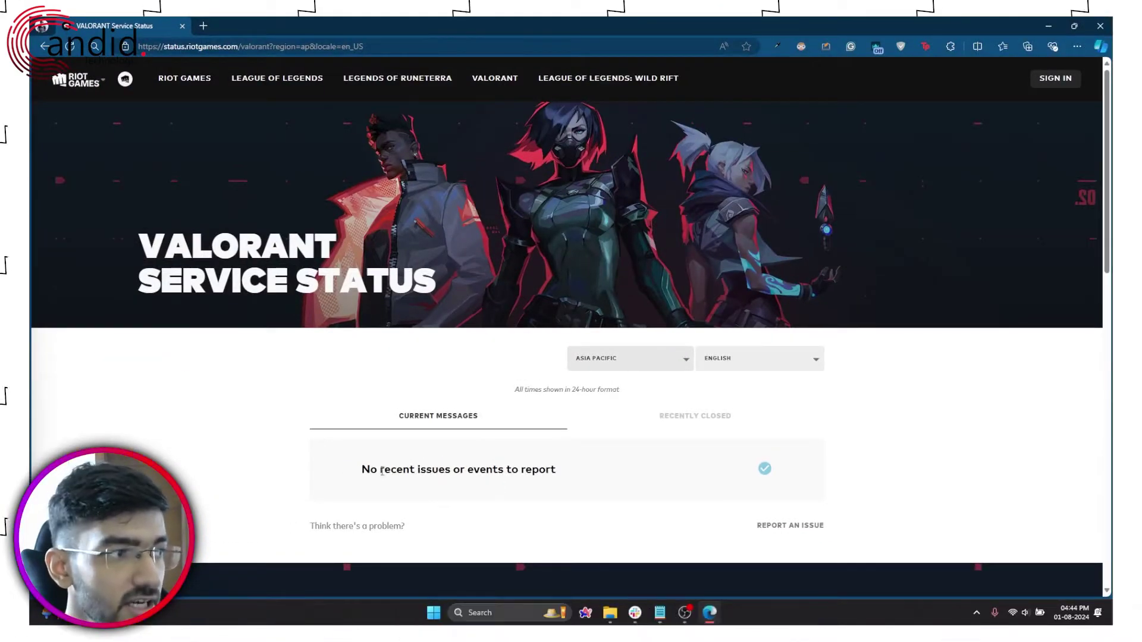
pyautogui.click(662, 419)
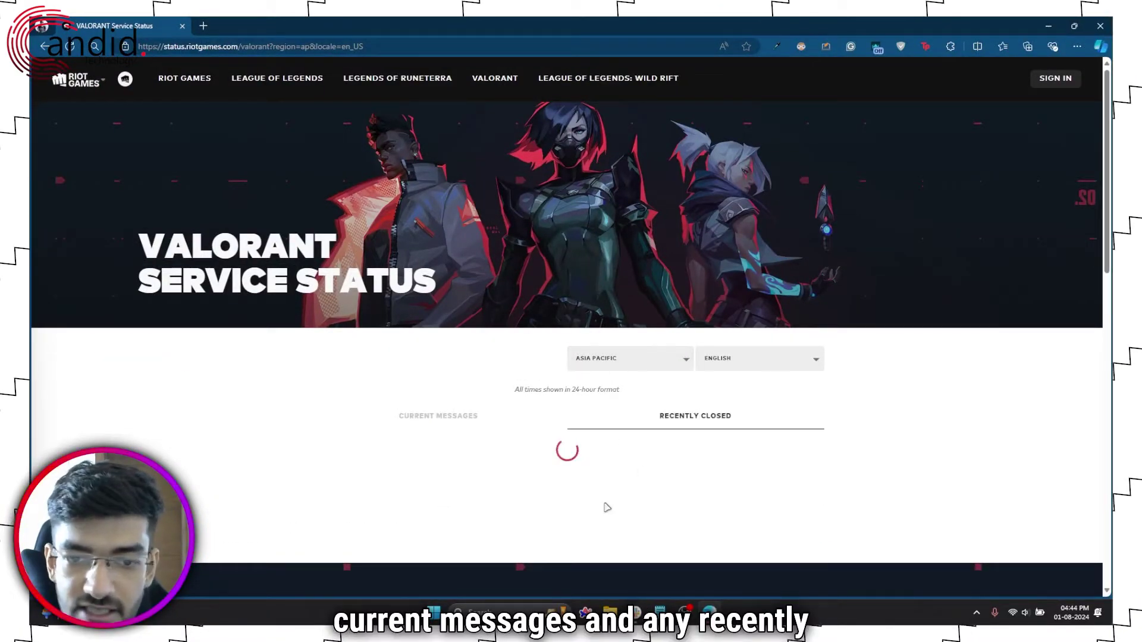
pyautogui.click(416, 418)
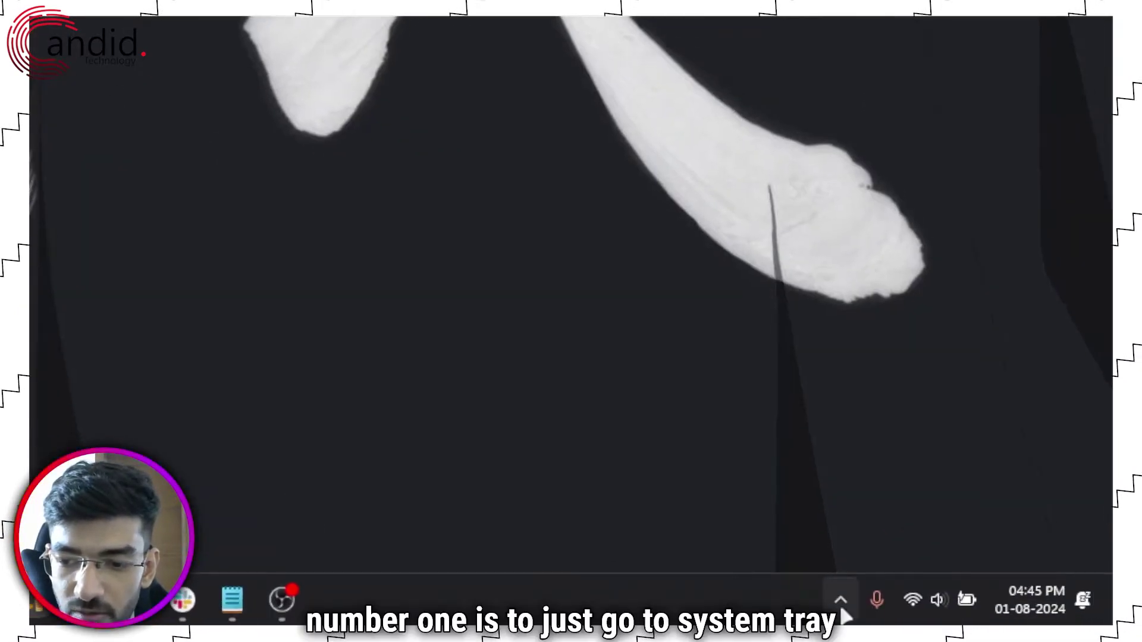
# Step: Check the hidden tray icons, then bring up the Win+X quick-link menu from Start
pyautogui.click(976, 613)
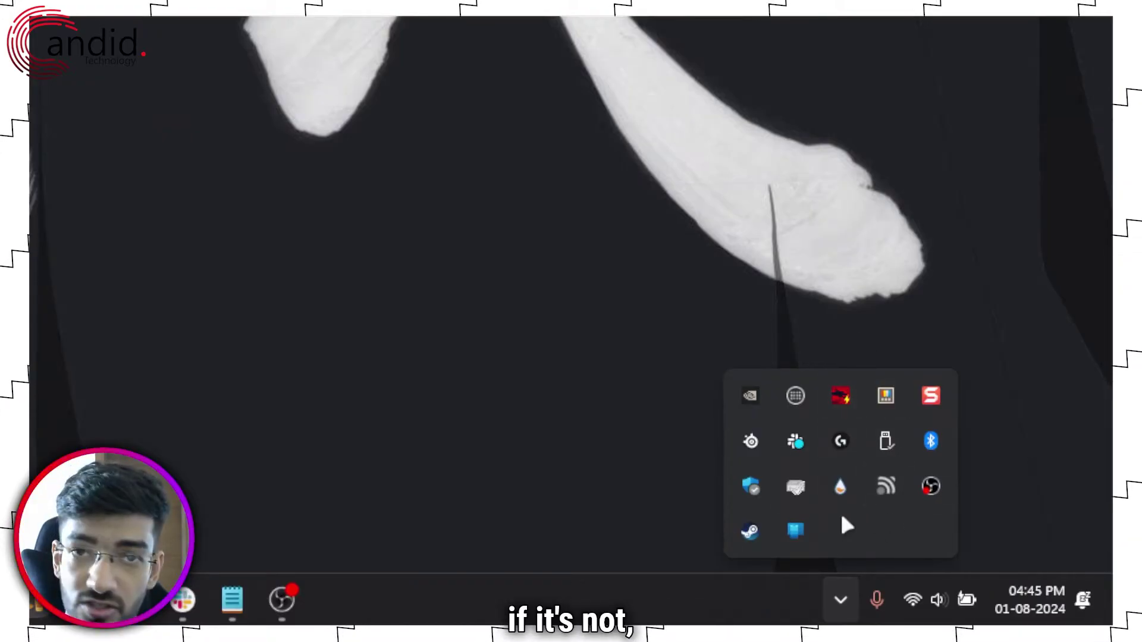
pyautogui.click(476, 359)
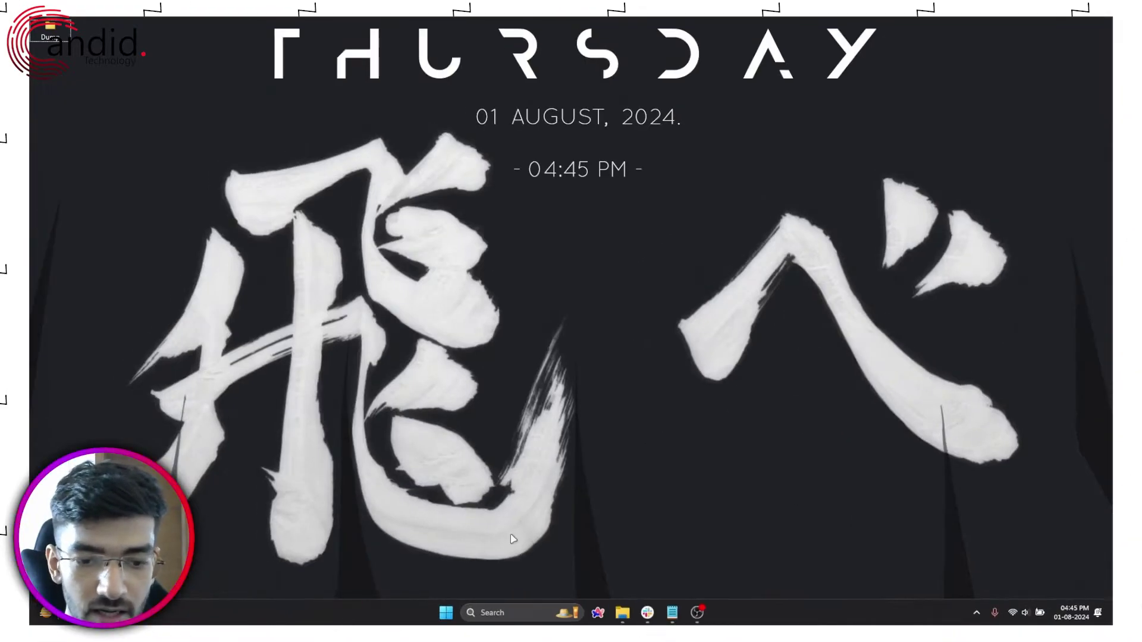
pyautogui.rightClick(440, 613)
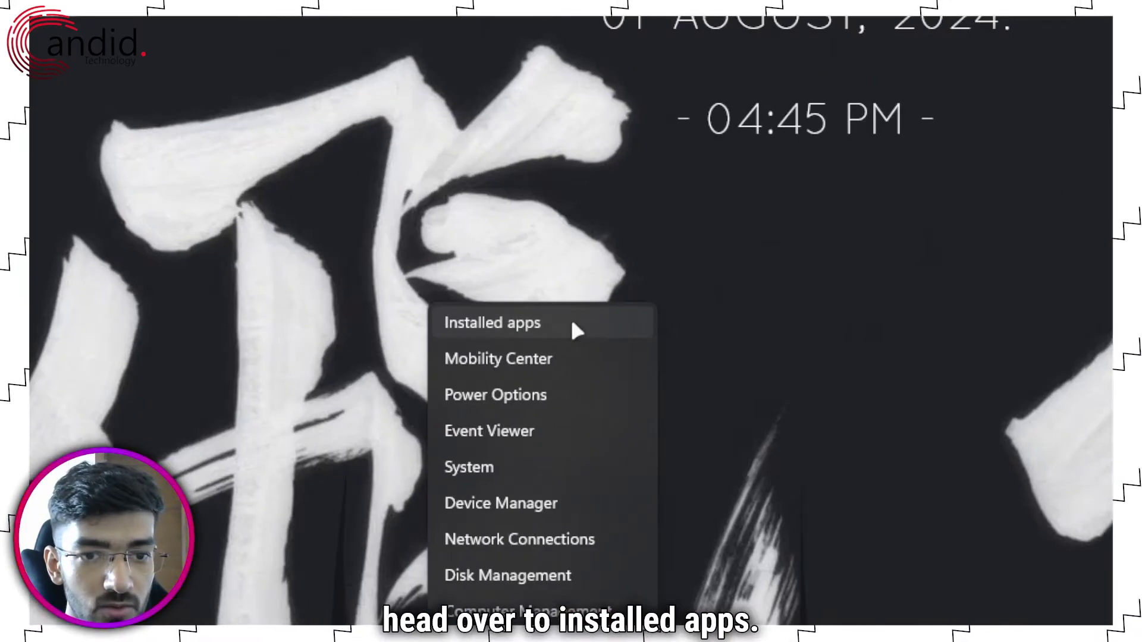
# Step: Filter Installed apps by 'vangu' and uninstall Riot Vanguard, confirming the prompt
pyautogui.click(461, 271)
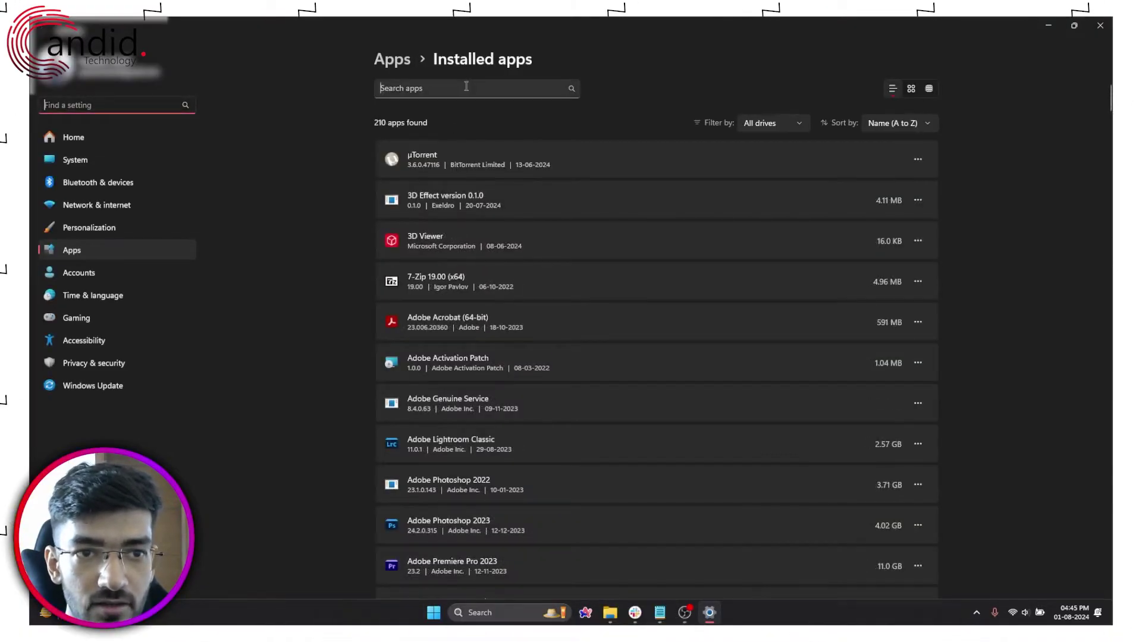
pyautogui.click(466, 87)
pyautogui.write('v')
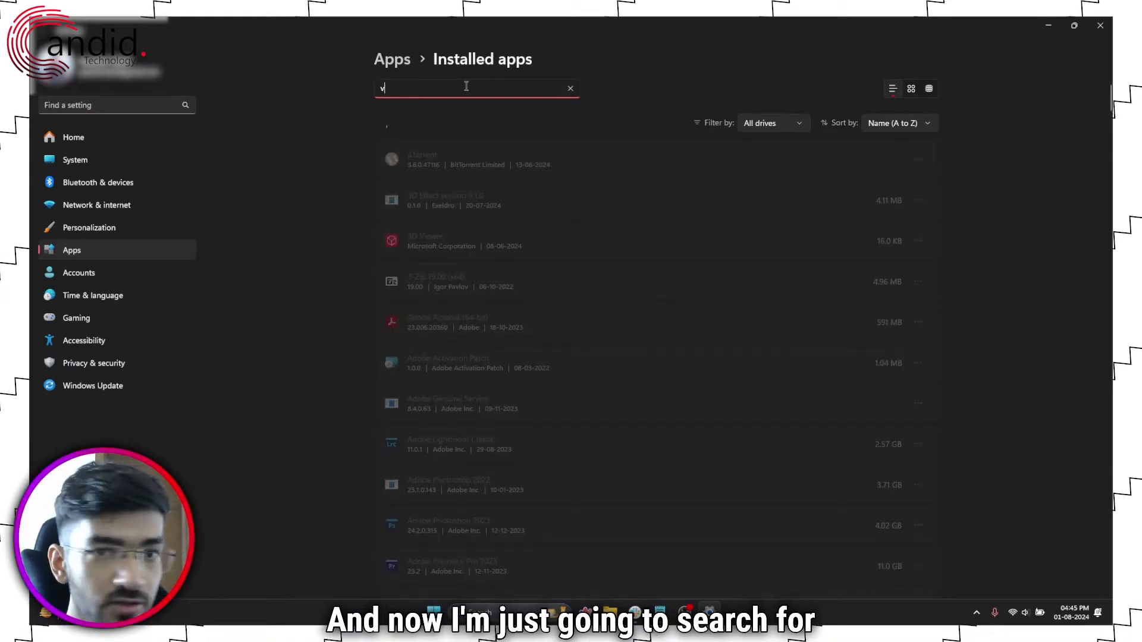
pyautogui.write('angu')
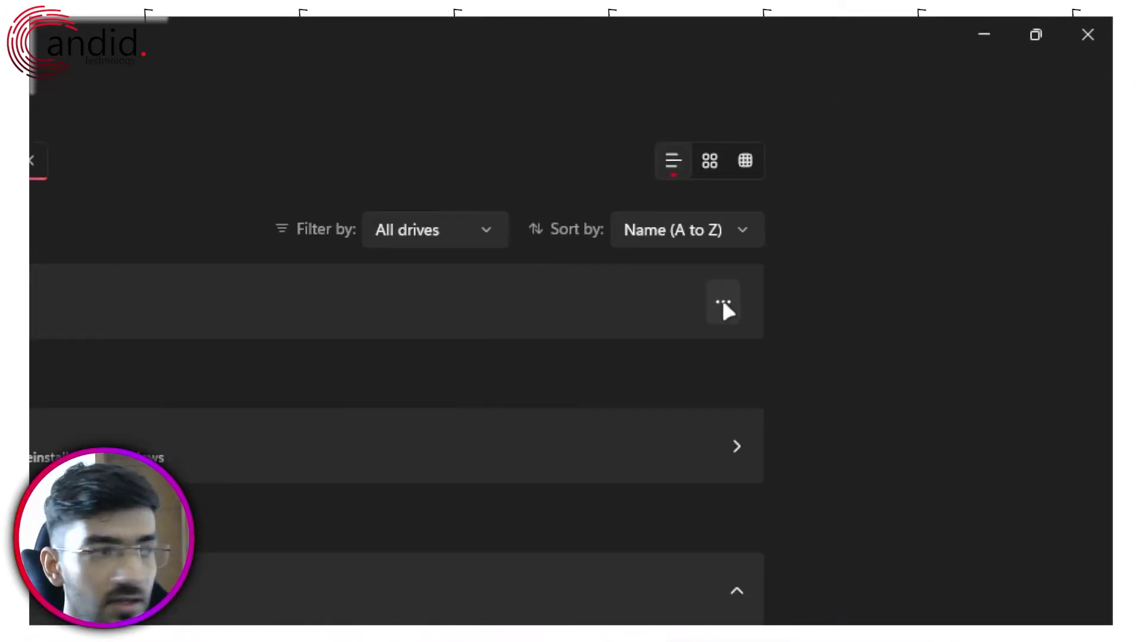
pyautogui.click(727, 304)
pyautogui.click(599, 377)
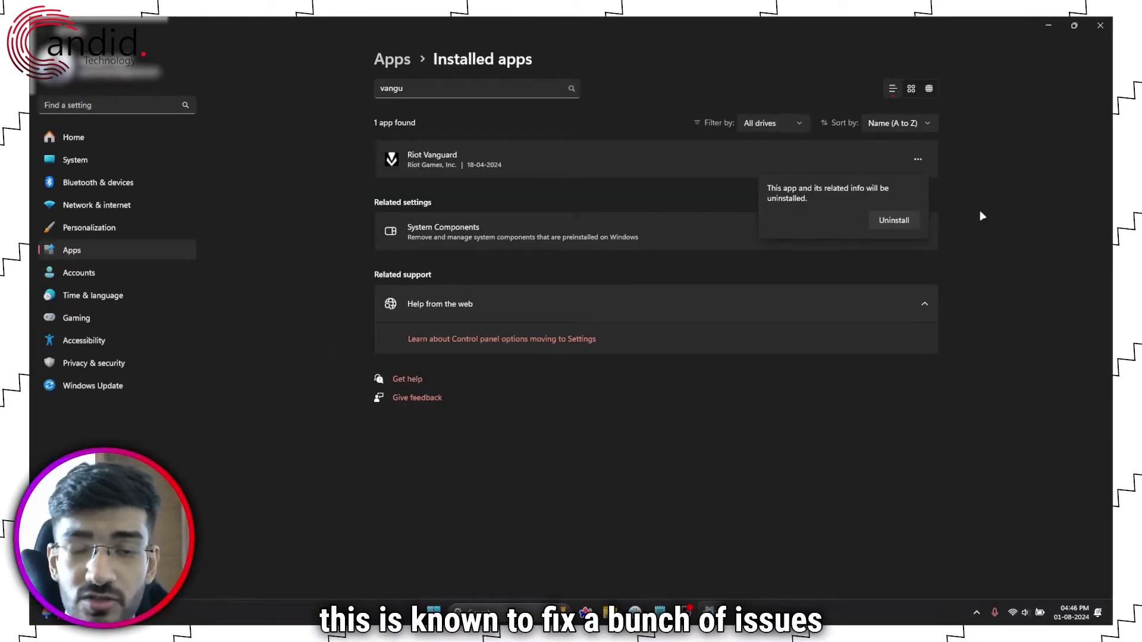
pyautogui.click(982, 216)
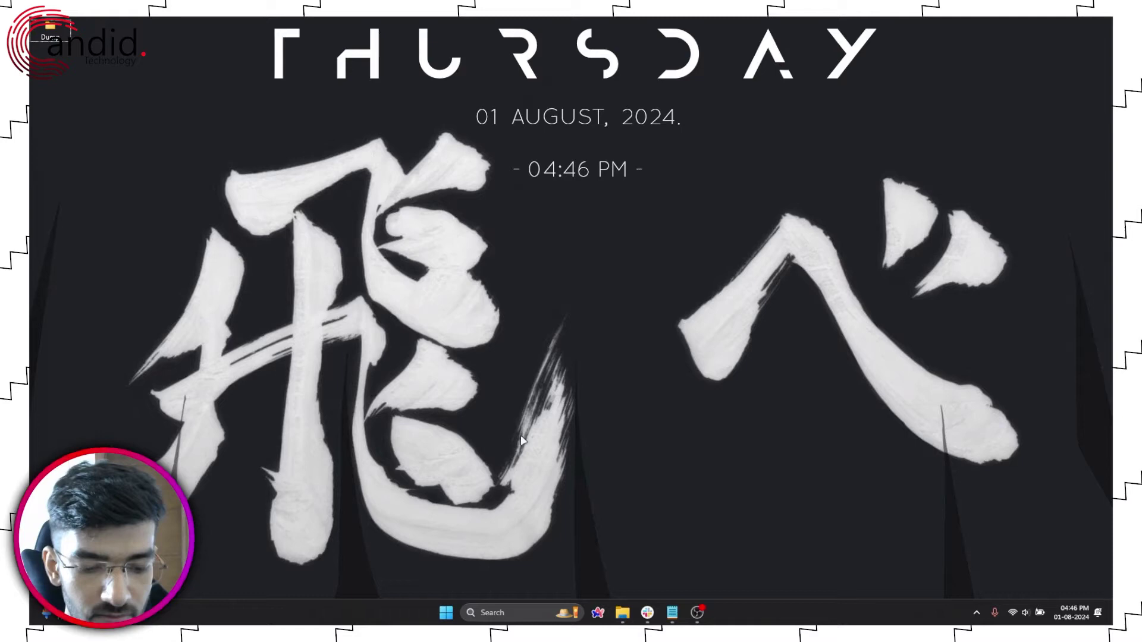
# Step: Search the Start menu for 'val' to show VALORANT and its app actions
pyautogui.press('super')
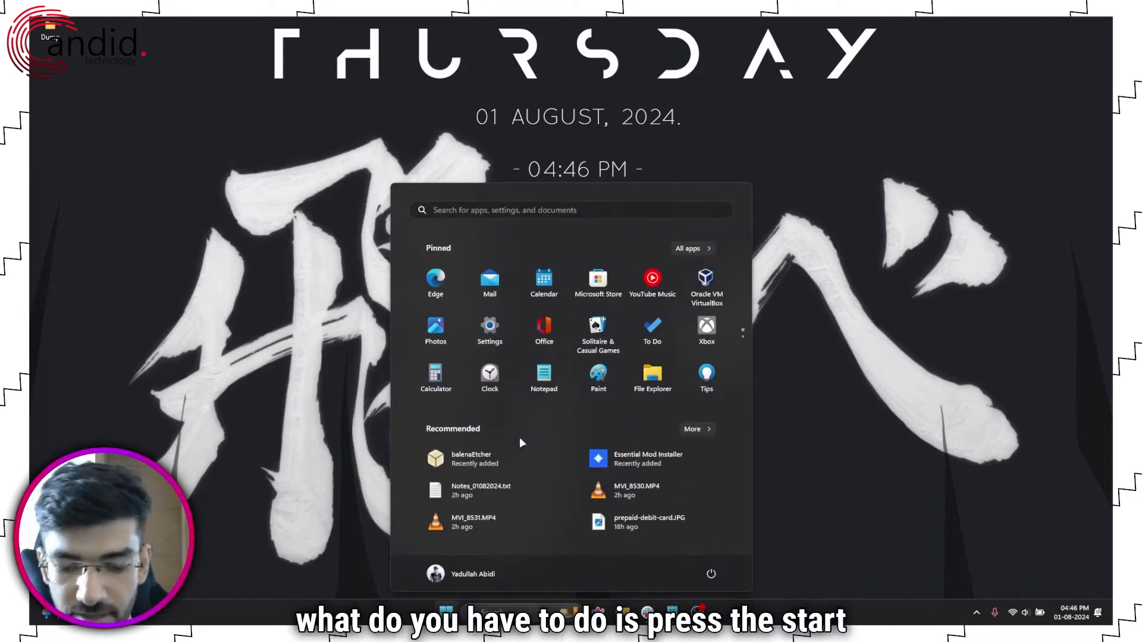
pyautogui.write('val')
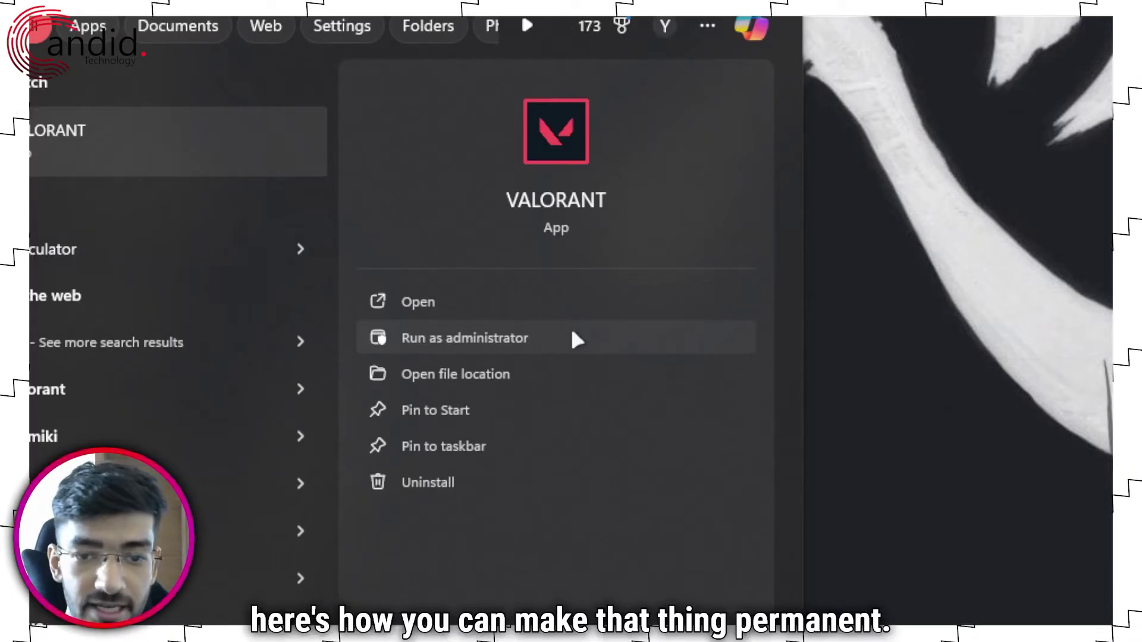
# Step: Follow the VALORANT shortcut to its target Riot Client folder on Windows (C:)
pyautogui.click(473, 378)
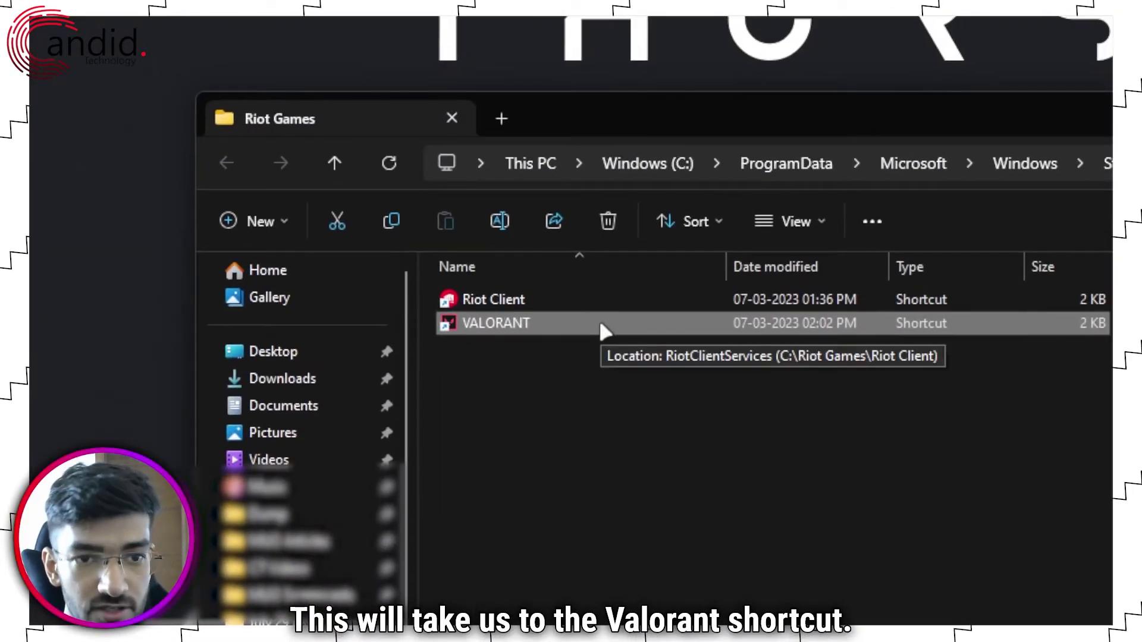
pyautogui.rightClick(599, 325)
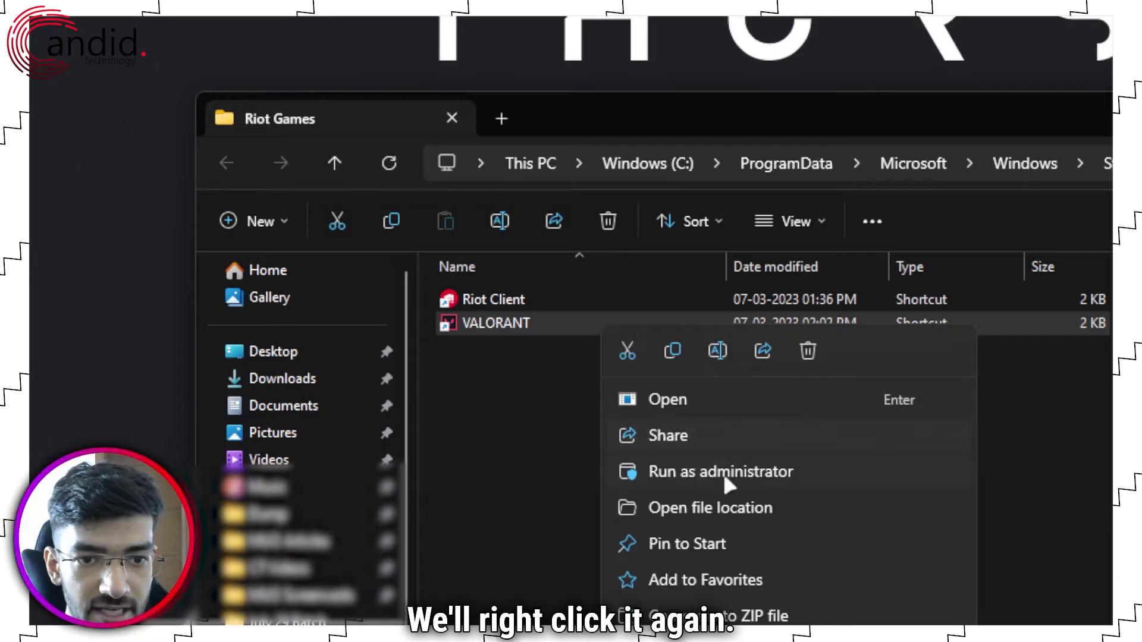
pyautogui.click(743, 514)
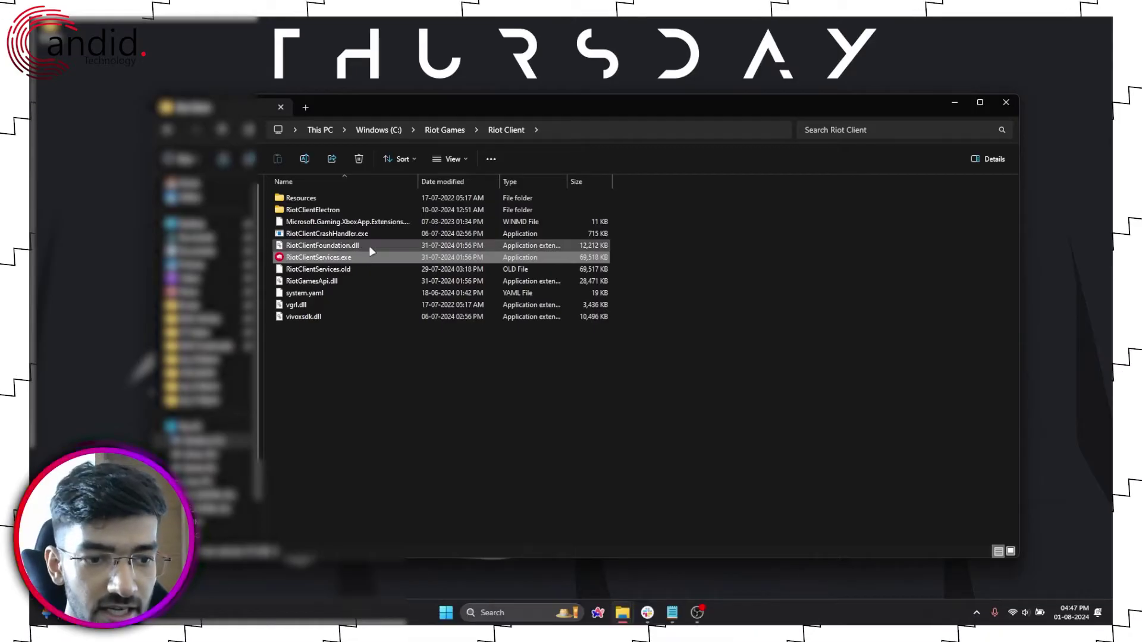
# Step: Browse Games (E:) > Riot Games > VALORANT > live and select VALORANT.exe
pyautogui.click(216, 470)
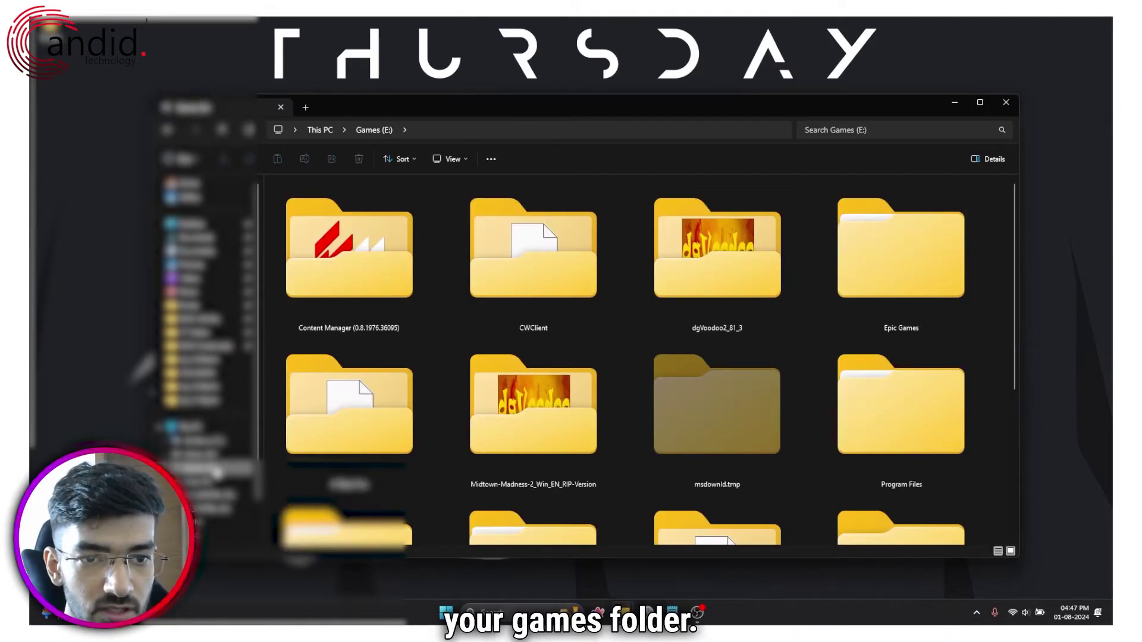
pyautogui.scroll(-2, 723, 362)
pyautogui.scroll(-2, 722, 362)
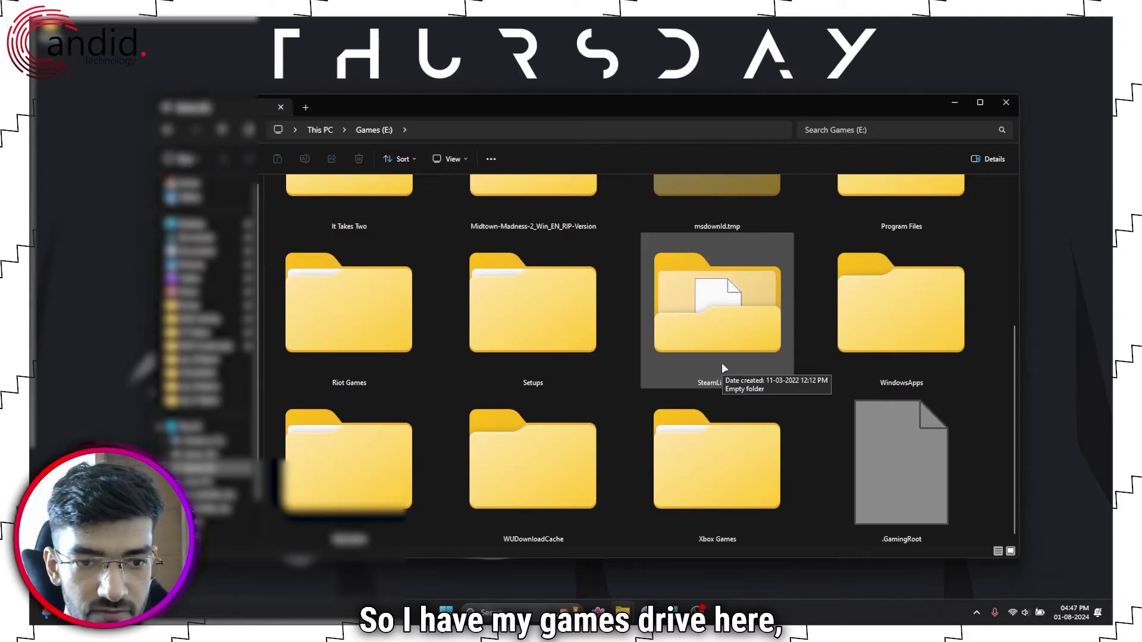
pyautogui.doubleClick(370, 322)
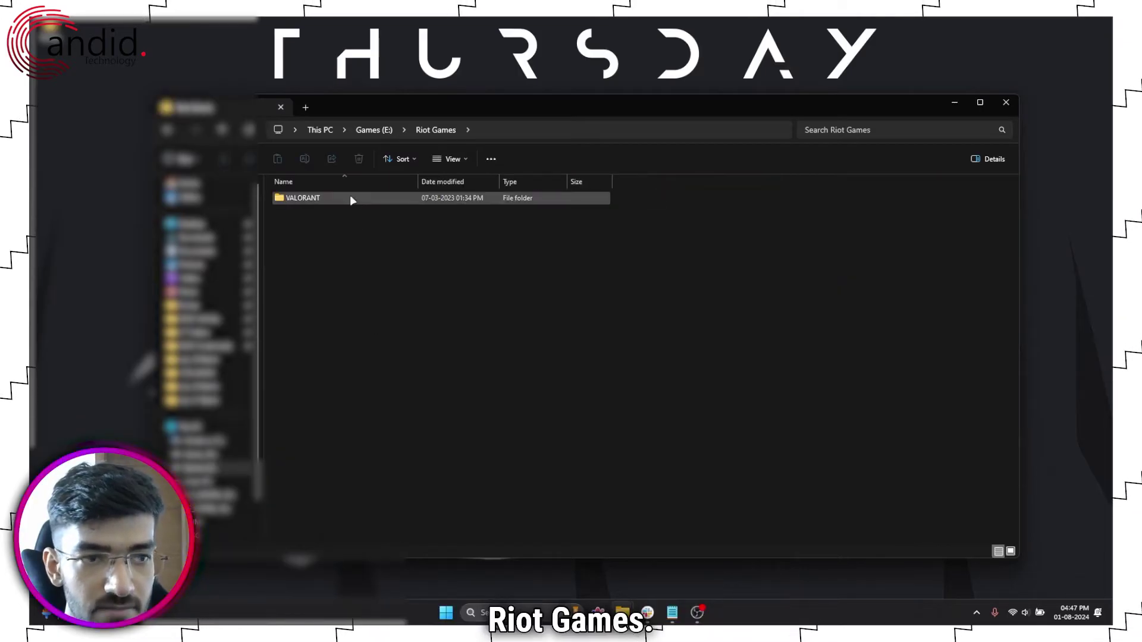
pyautogui.doubleClick(351, 199)
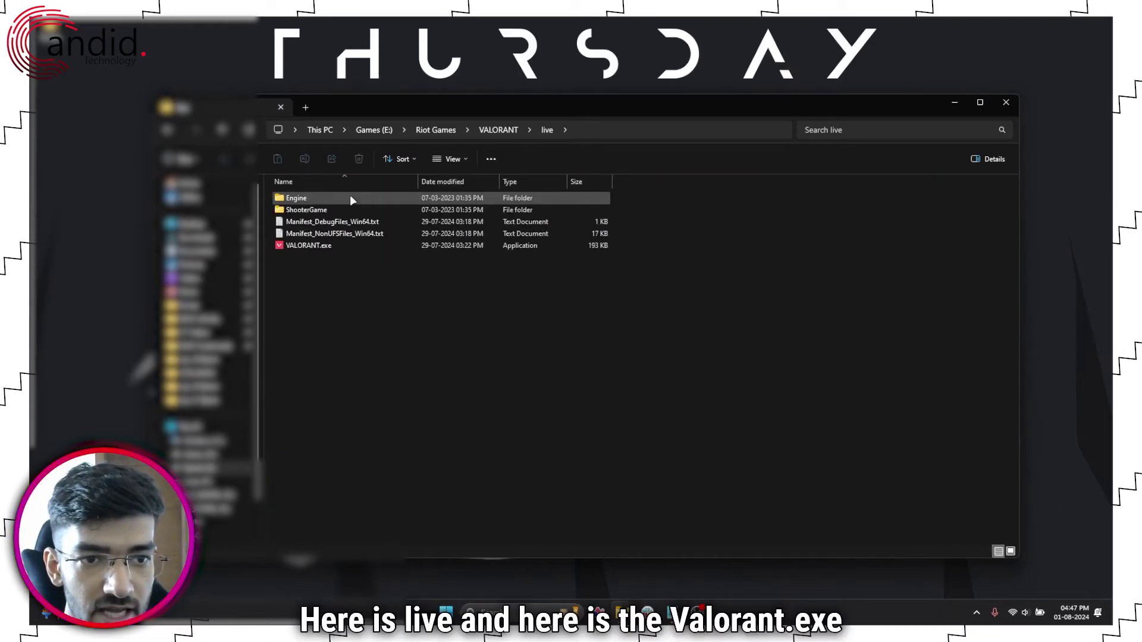
pyautogui.click(342, 246)
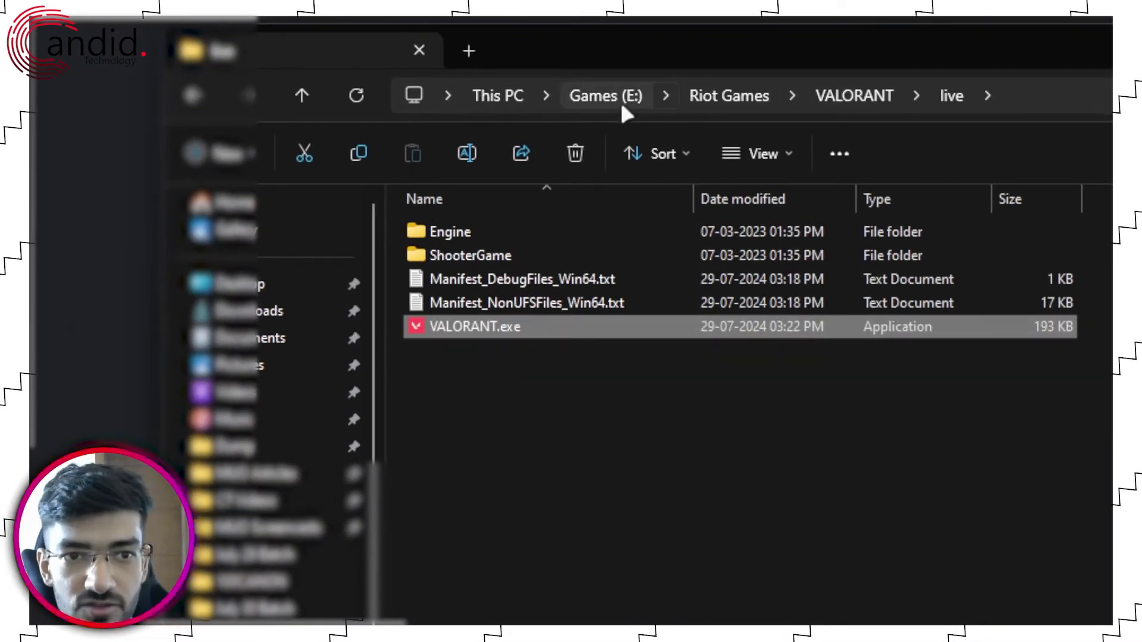
# Step: Enable 'Run this program as an administrator' in VALORANT.exe's Compatibility properties
pyautogui.rightClick(543, 330)
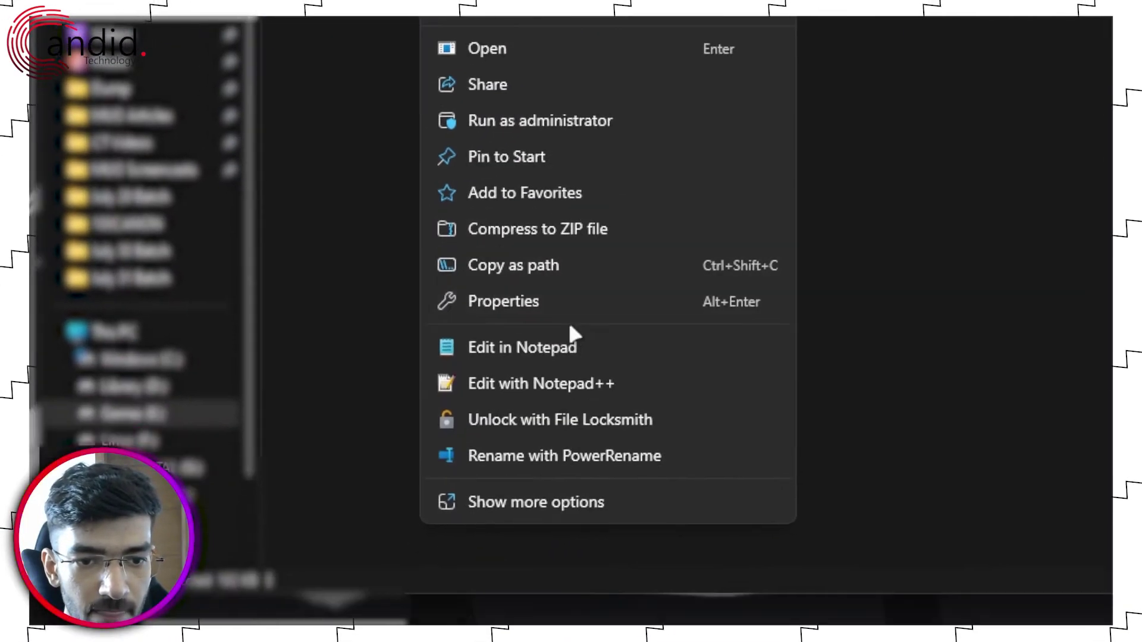
pyautogui.click(566, 307)
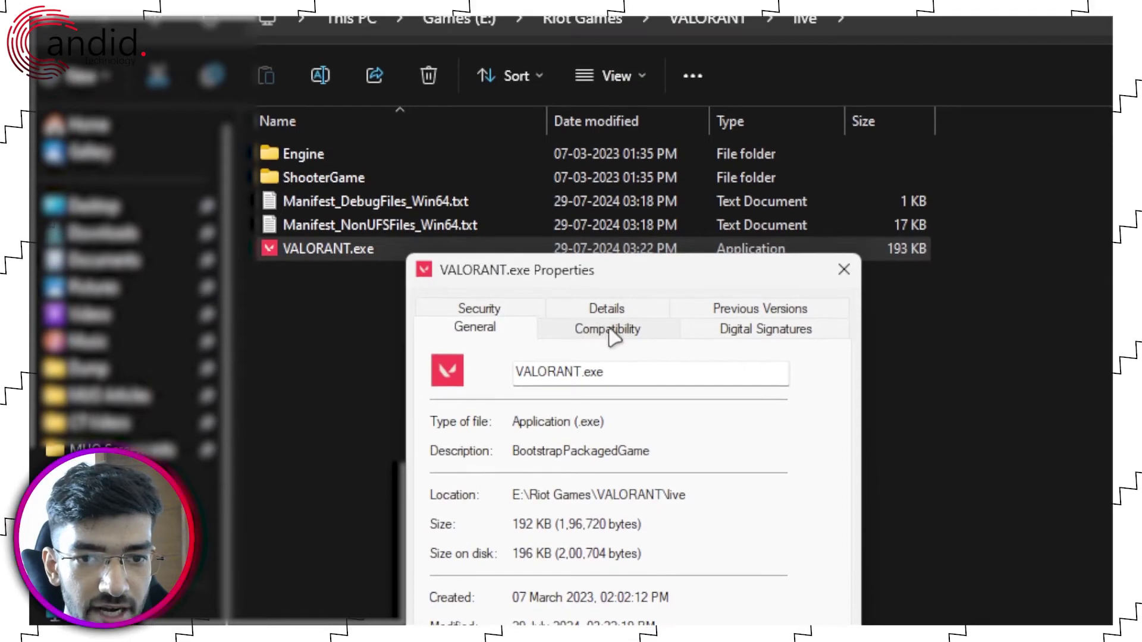
pyautogui.click(611, 334)
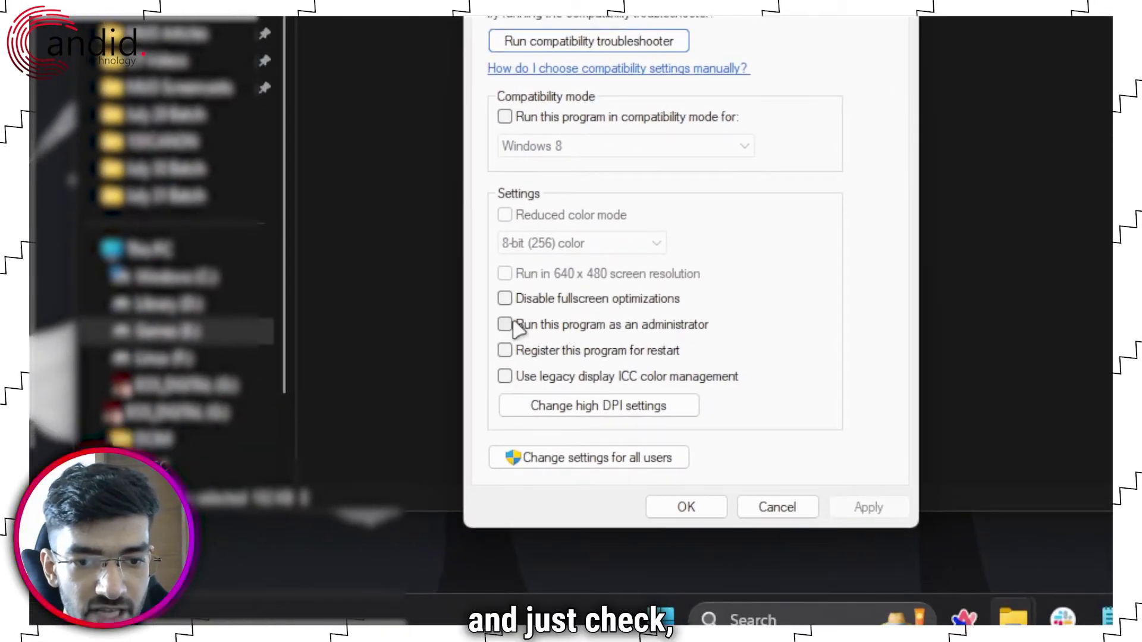
pyautogui.click(506, 325)
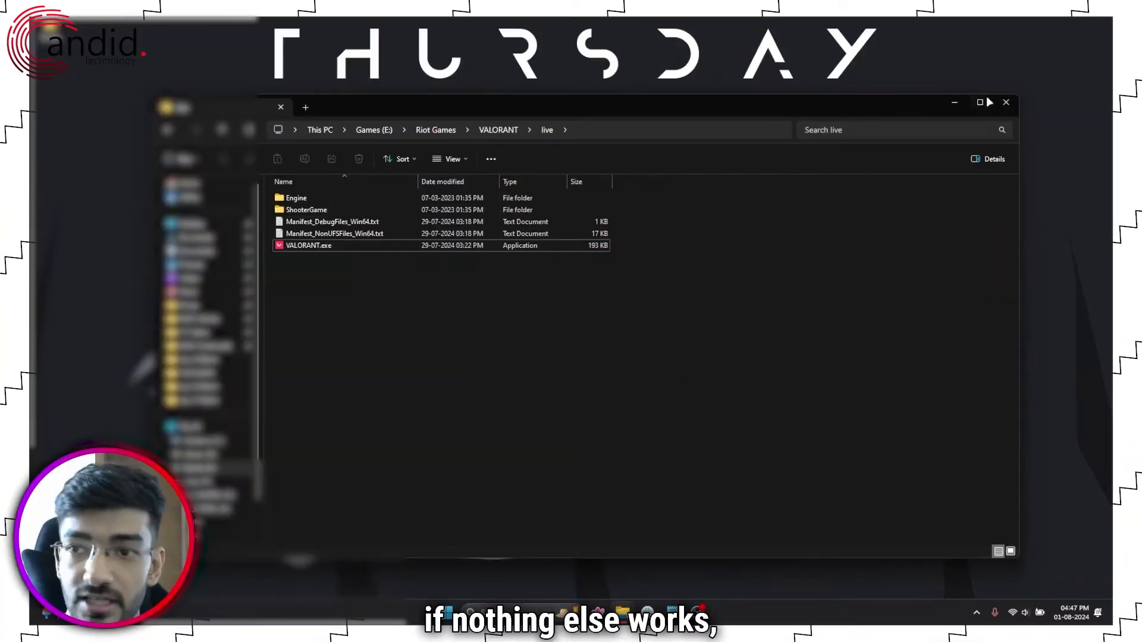
# Step: From Installed apps, search 'valorant' and choose Uninstall on VALORANT (5.04 GB)
pyautogui.press('super+d')
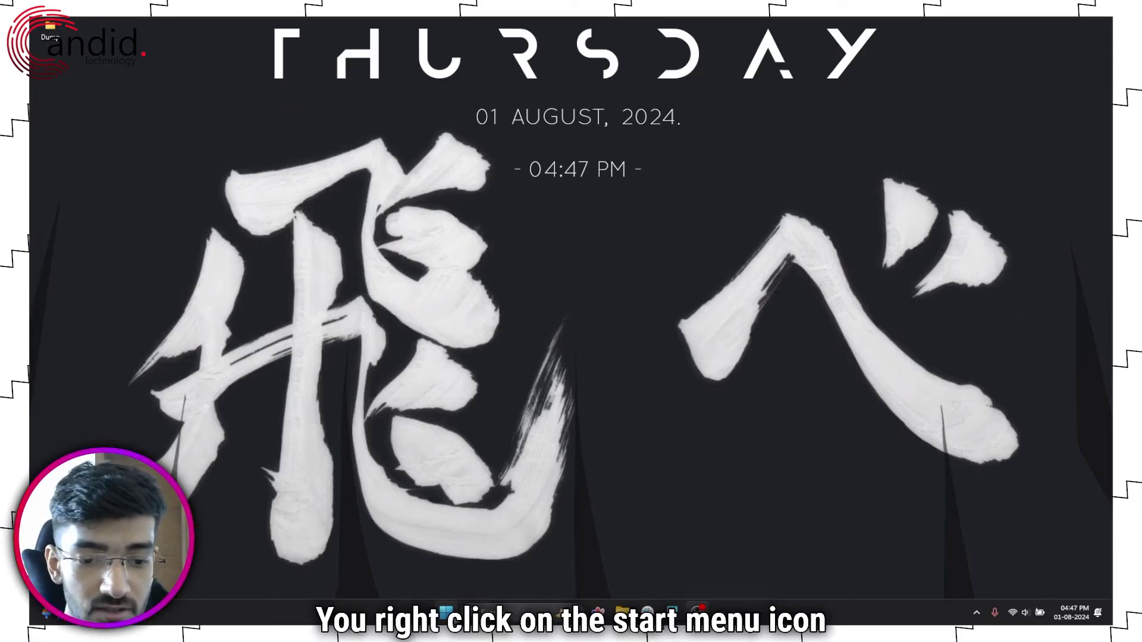
pyautogui.rightClick(446, 613)
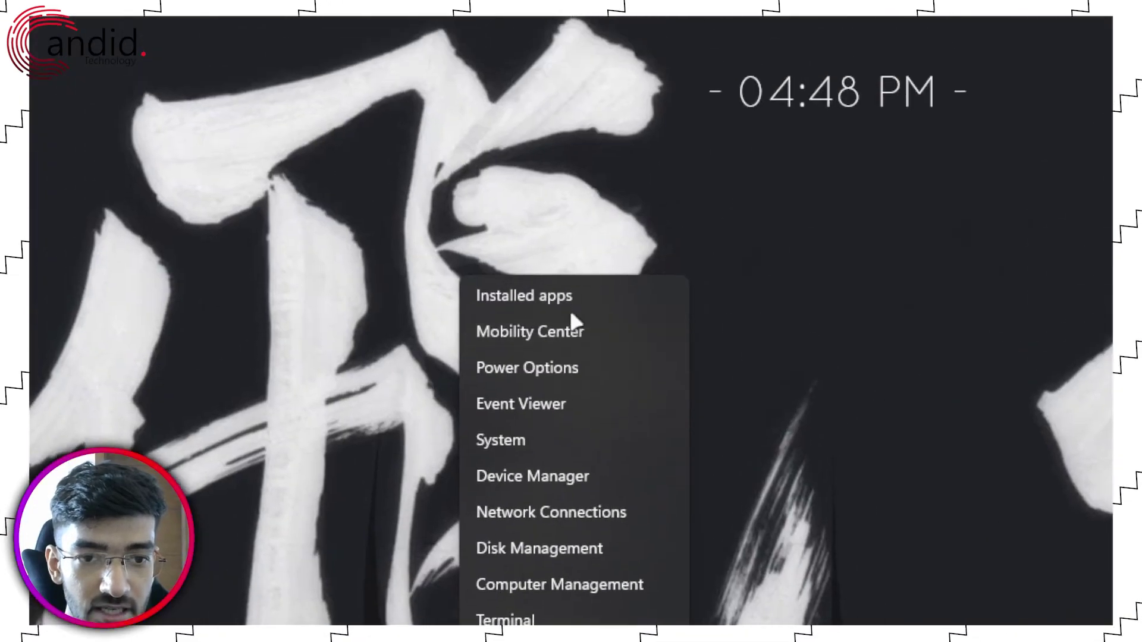
pyautogui.click(446, 275)
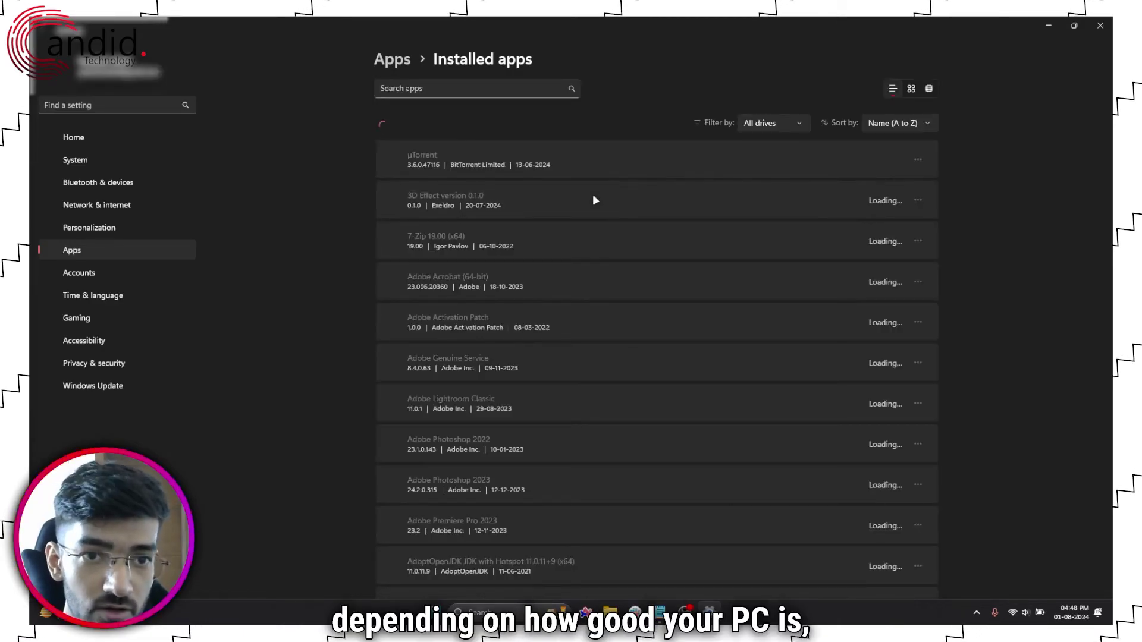
pyautogui.click(477, 89)
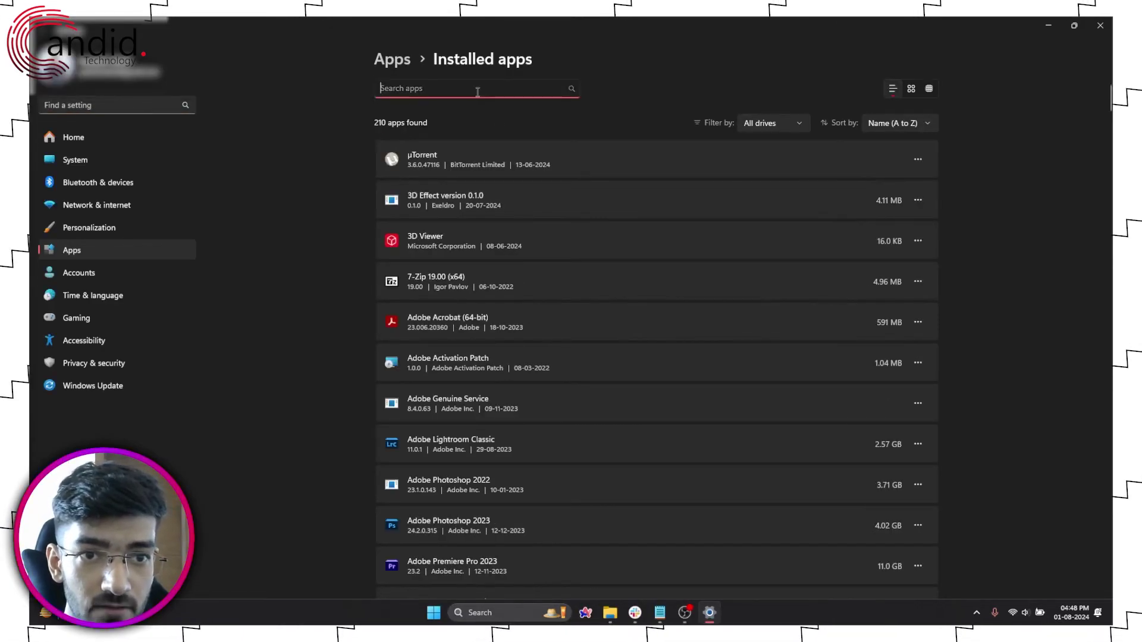
pyautogui.write('va')
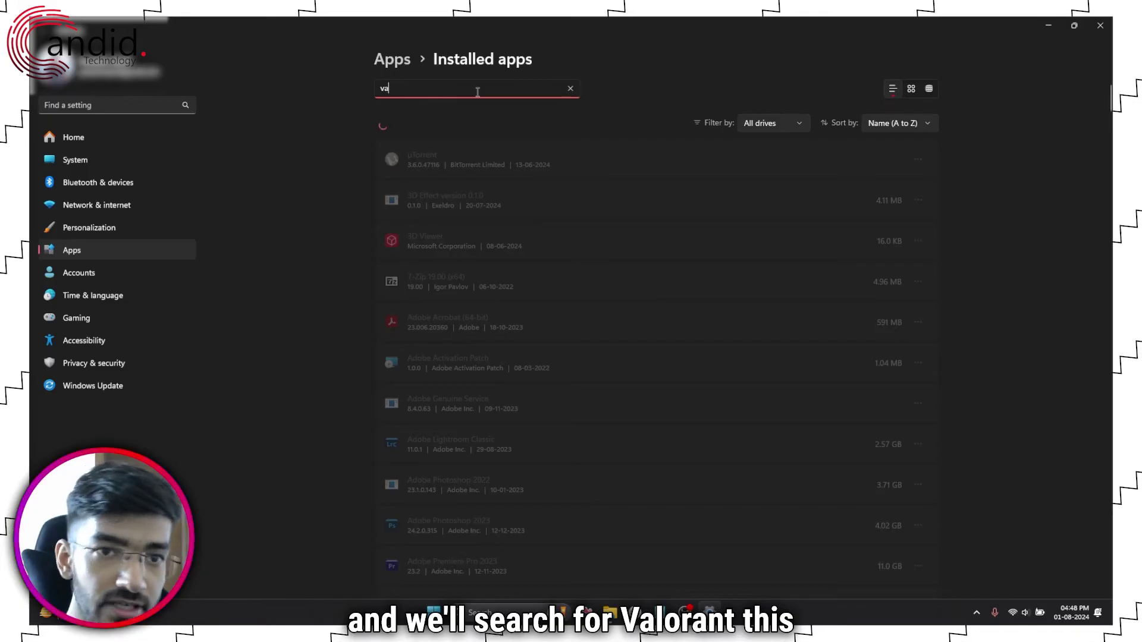
pyautogui.write('lorant')
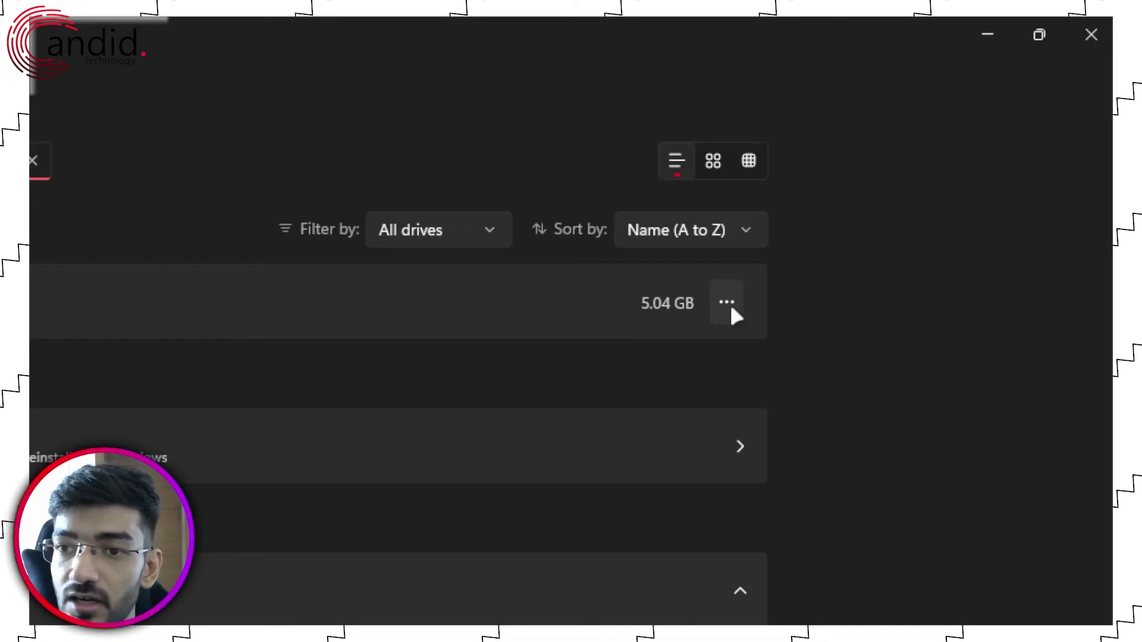
pyautogui.click(730, 308)
pyautogui.click(555, 388)
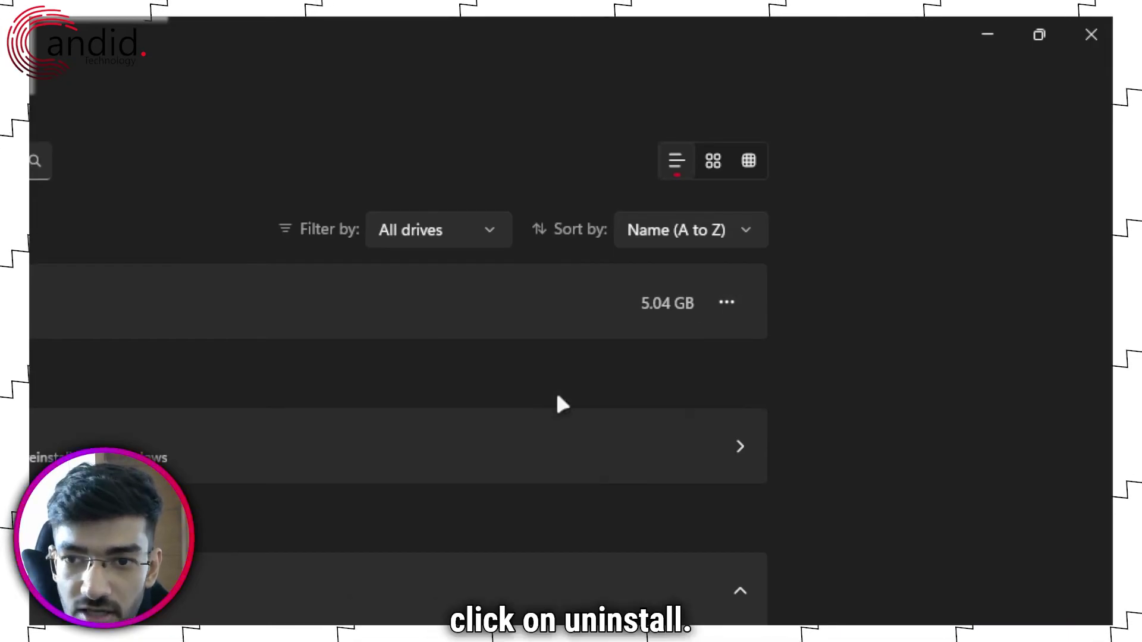